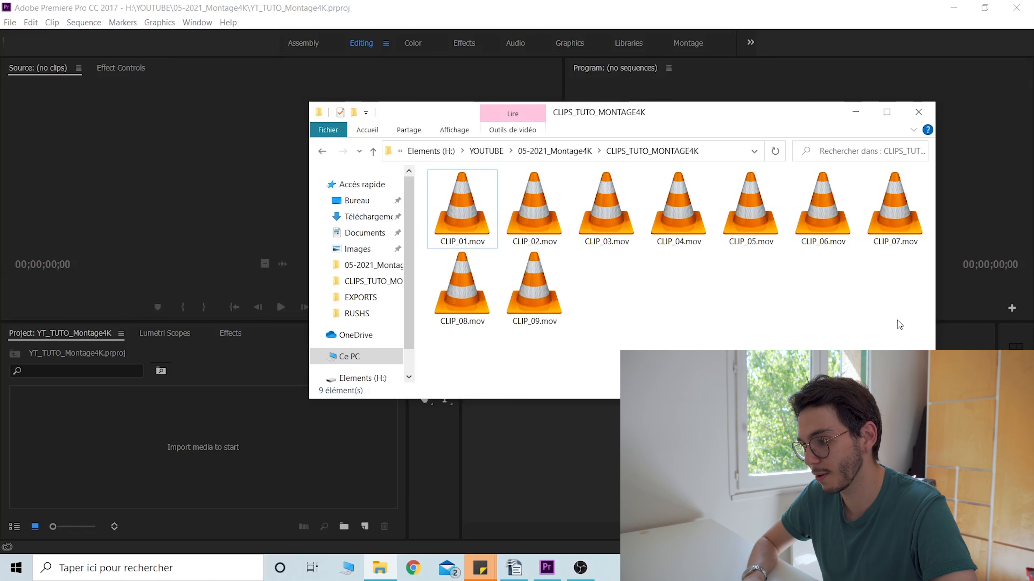
Step: Import CLIP_01.mov to CLIP_09.mov from the CLIPS_TUTO_MONTAGE4K folder into the project and scrub through CLIP_08.mov in the Source monitor
{"action": "left_click_drag", "start_coordinate": [904, 308], "coordinate": [219, 453]}
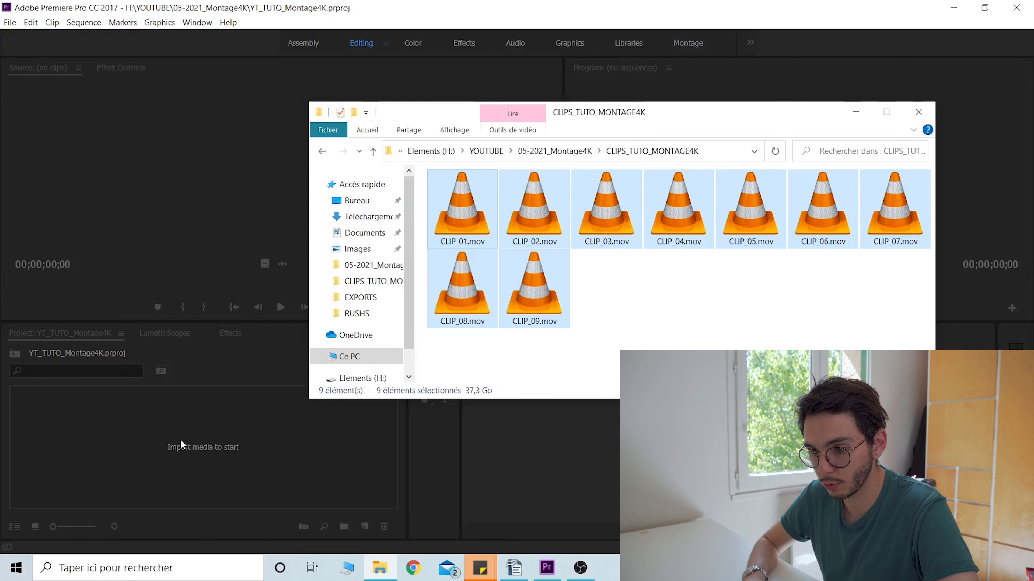
{"action": "double_click", "coordinate": [207, 440]}
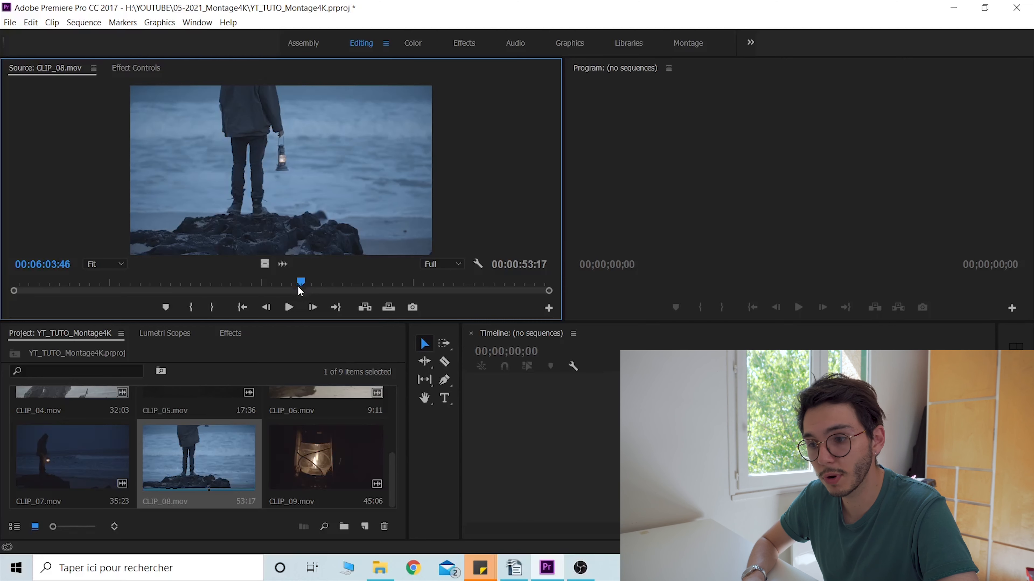
{"action": "left_click_drag", "start_coordinate": [301, 286], "coordinate": [422, 285]}
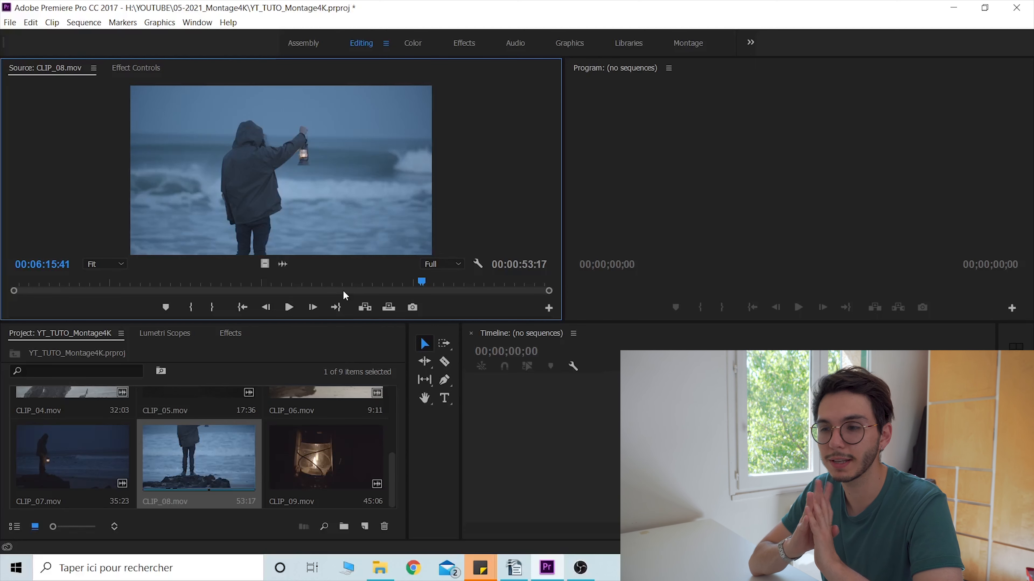
{"action": "scroll", "coordinate": [239, 423], "scroll_direction": "up", "scroll_amount": 3}
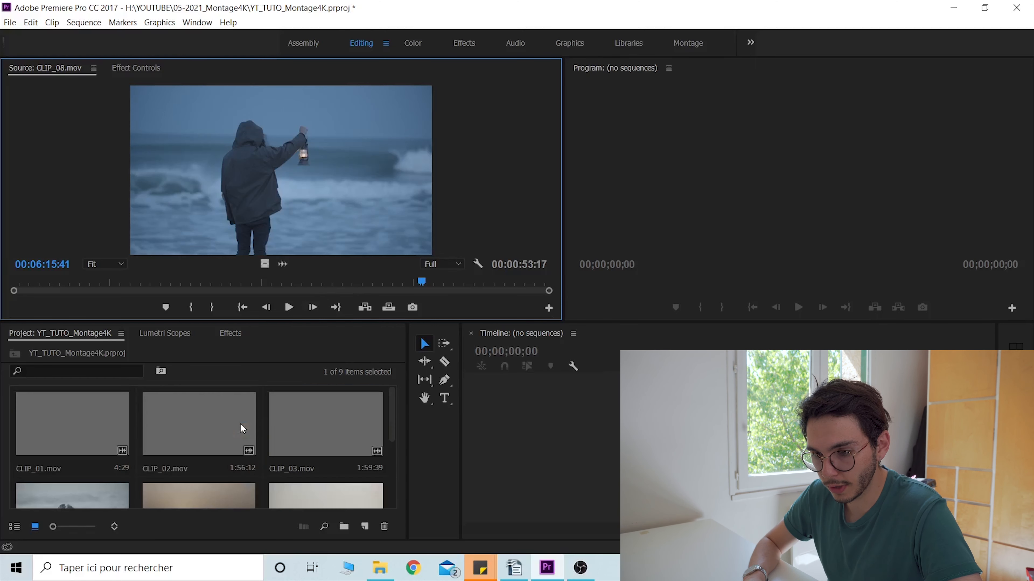
{"action": "scroll", "coordinate": [273, 409], "scroll_direction": "down", "scroll_amount": 3}
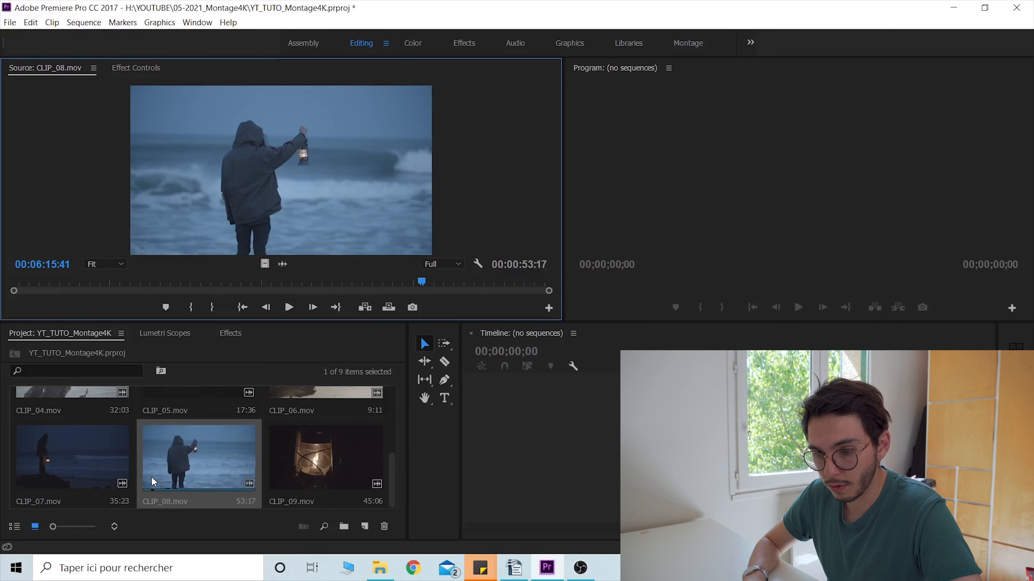
Step: Show the imported clips as a list and enlarge the project area so all nine fit
{"action": "left_click", "coordinate": [14, 526]}
{"action": "key", "text": "ctrl+a"}
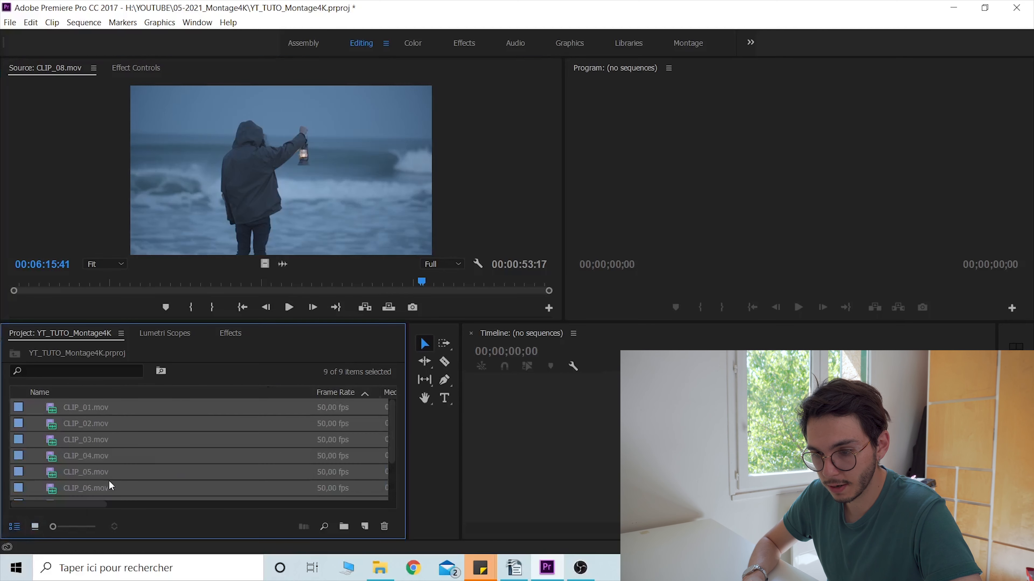
{"action": "left_click_drag", "start_coordinate": [198, 323], "coordinate": [231, 260]}
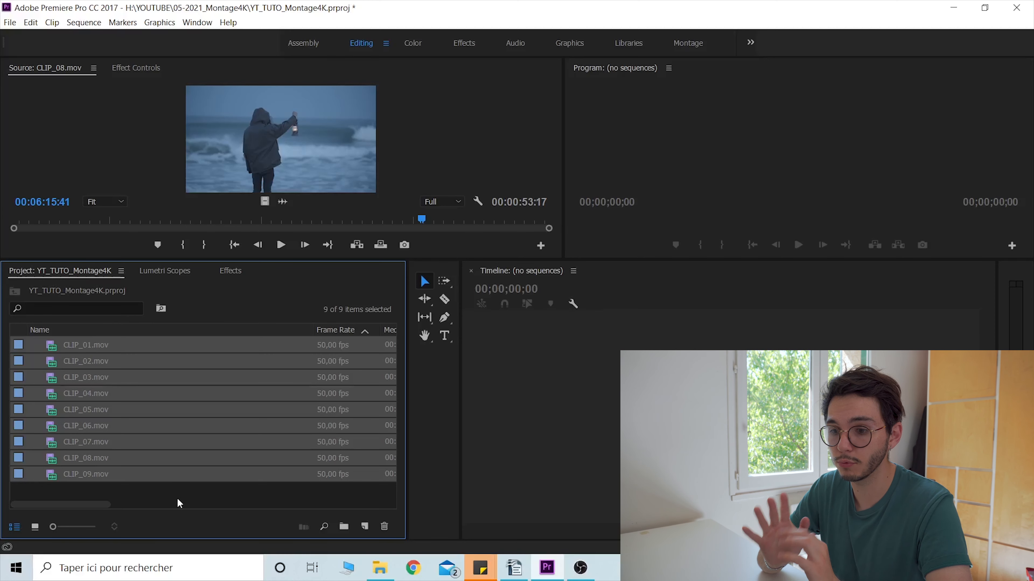
Step: Open the Create Proxies settings for all nine clips, CLIP_01.mov to CLIP_09.mov
{"action": "left_click", "coordinate": [97, 492]}
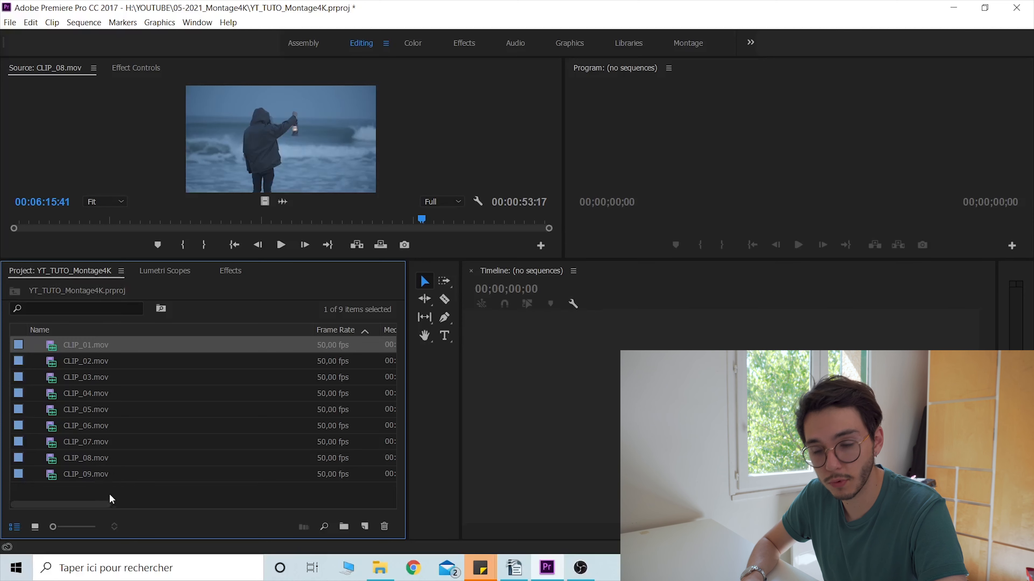
{"action": "left_click", "coordinate": [97, 475], "text": "shift"}
{"action": "right_click", "coordinate": [90, 397]}
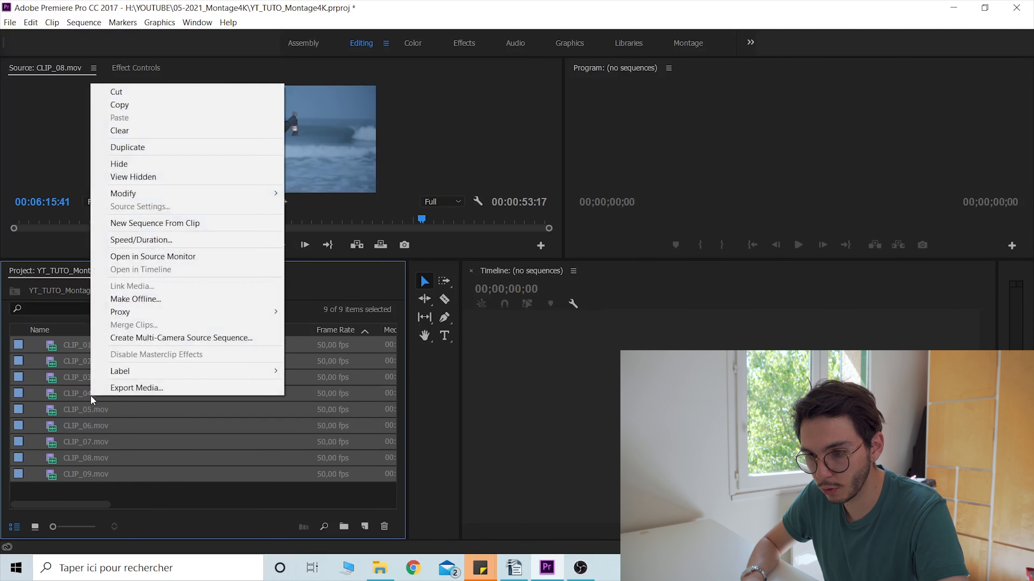
{"action": "mouse_move", "coordinate": [151, 319]}
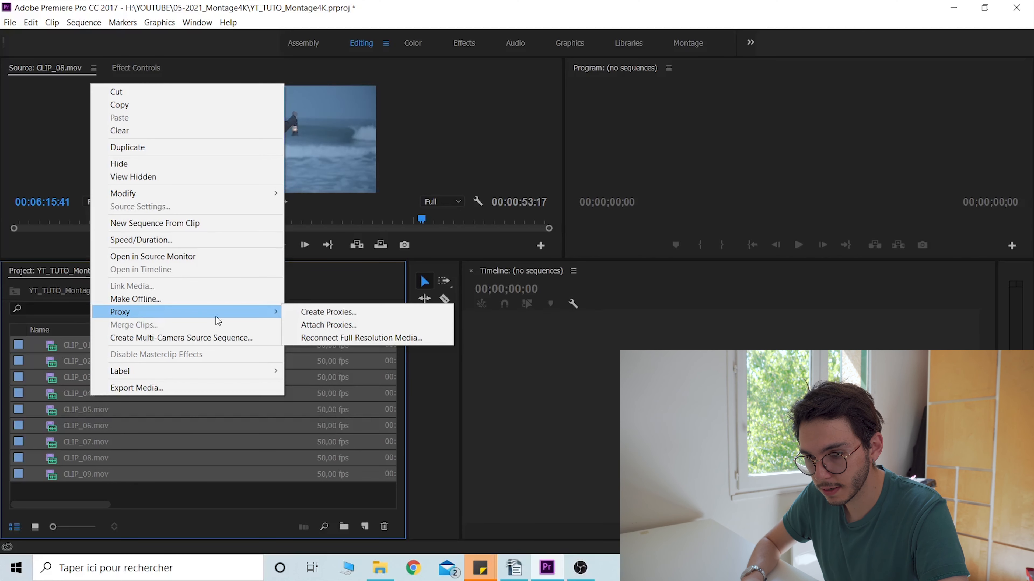
{"action": "left_click", "coordinate": [322, 315]}
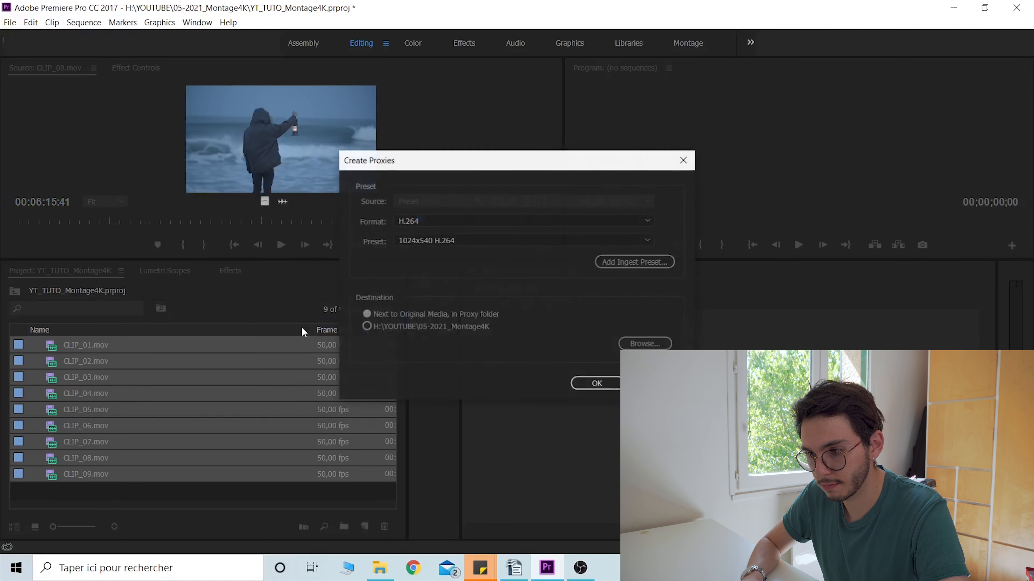
{"action": "left_click_drag", "start_coordinate": [459, 166], "coordinate": [480, 213]}
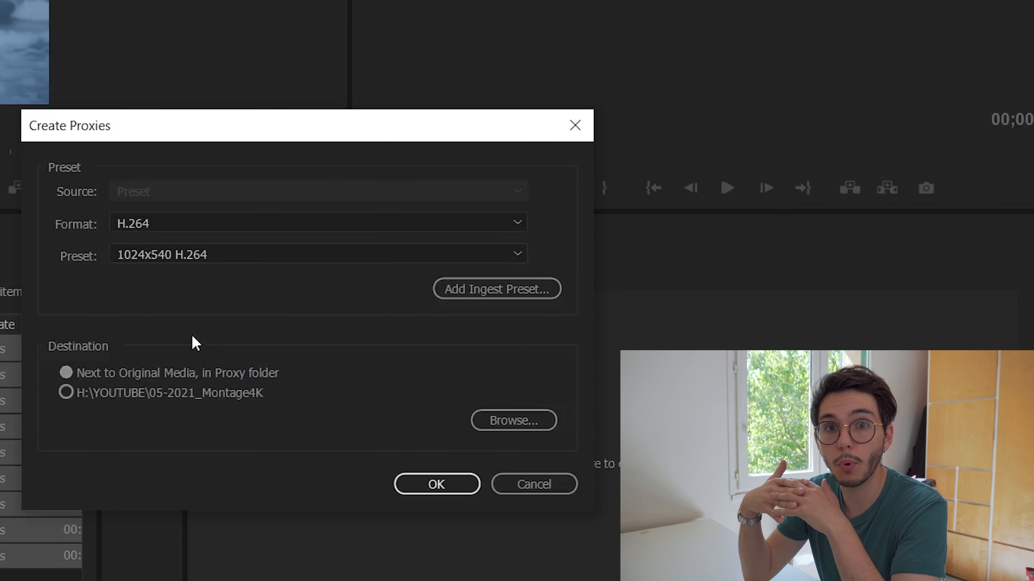
Step: Keep the proxy format at H.264 and set the preset to 1280x720 H.264
{"action": "left_click", "coordinate": [189, 224]}
{"action": "left_click", "coordinate": [178, 251]}
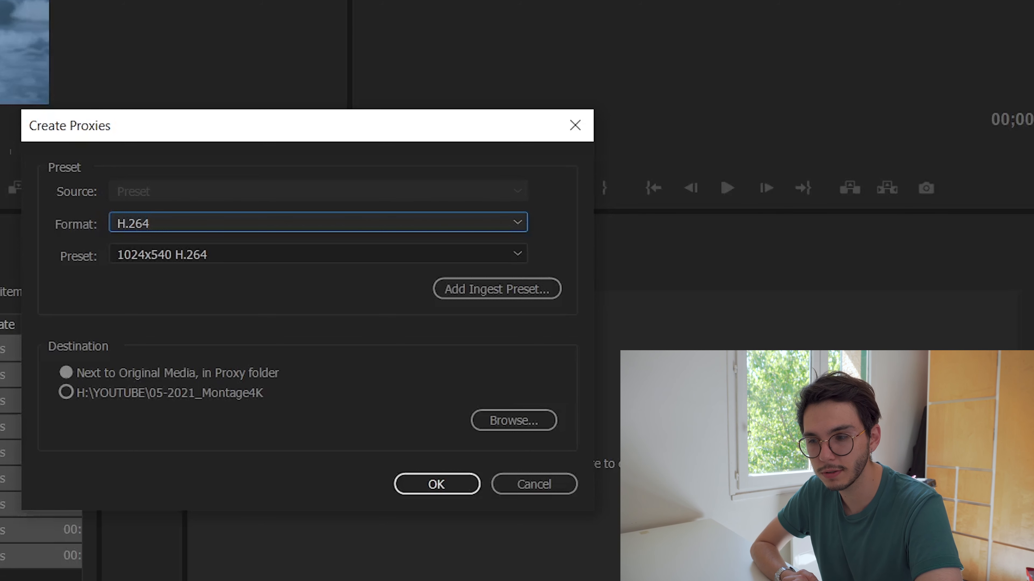
{"action": "left_click", "coordinate": [160, 249]}
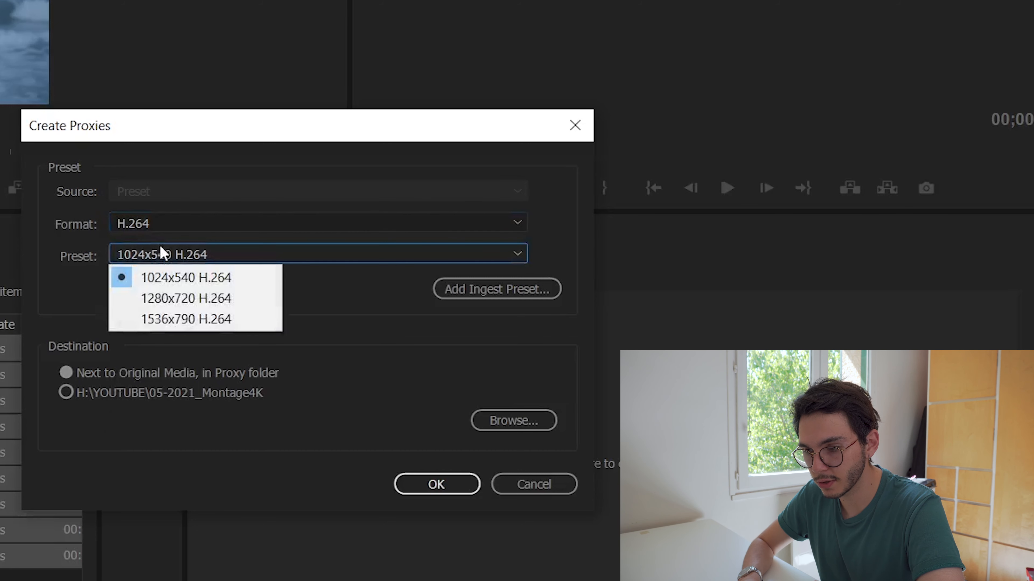
{"action": "left_click", "coordinate": [191, 301]}
{"action": "left_click", "coordinate": [200, 254]}
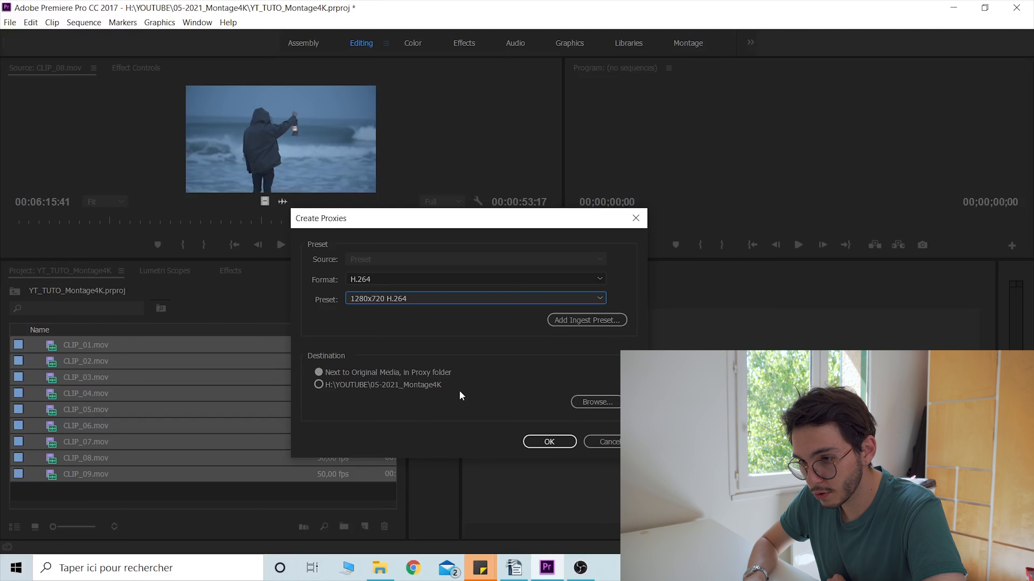
Step: Set the proxy destination to a new folder named PROXYS inside CLIPS_TUTO_MONTAGE4K and start generating the proxies
{"action": "left_click", "coordinate": [595, 403]}
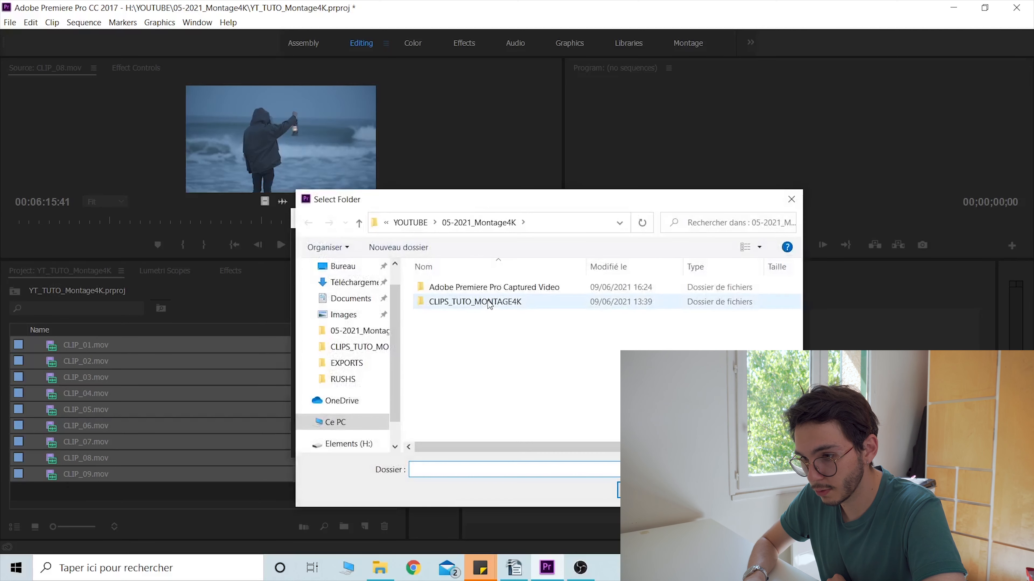
{"action": "left_click", "coordinate": [485, 307]}
{"action": "double_click", "coordinate": [484, 307]}
{"action": "right_click", "coordinate": [468, 369]}
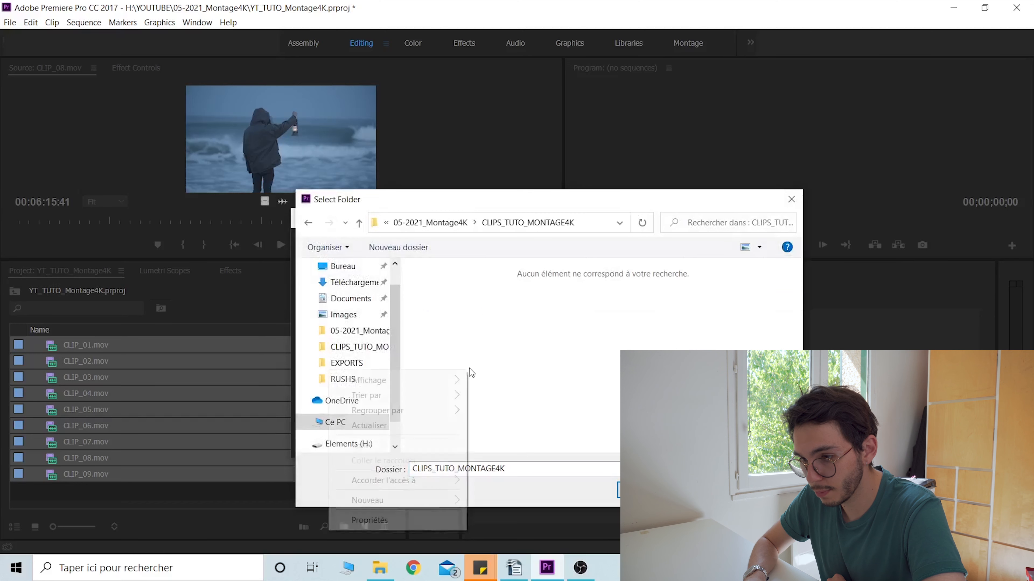
{"action": "mouse_move", "coordinate": [456, 503]}
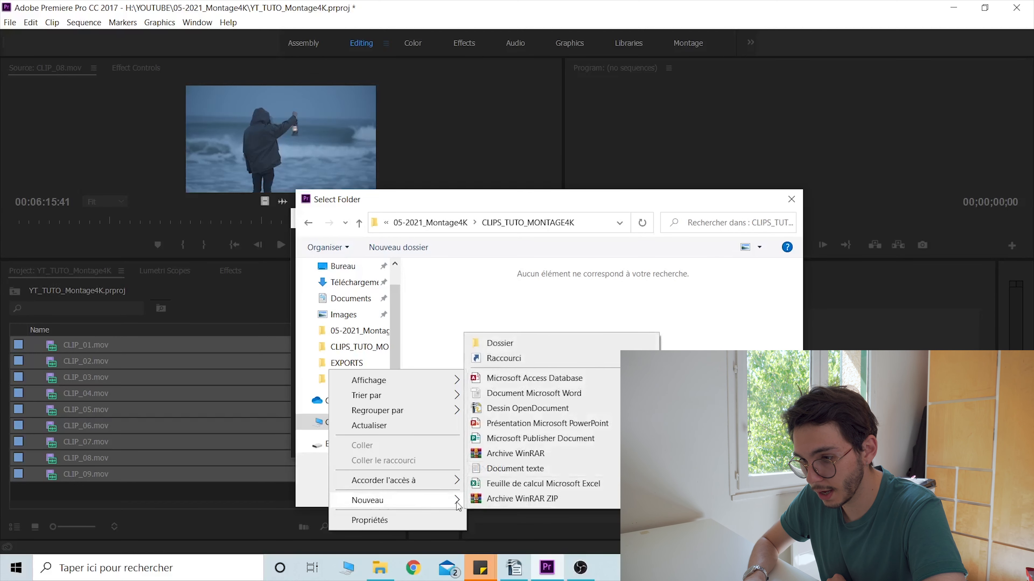
{"action": "left_click", "coordinate": [532, 346]}
{"action": "type", "text": "PROXYS"}
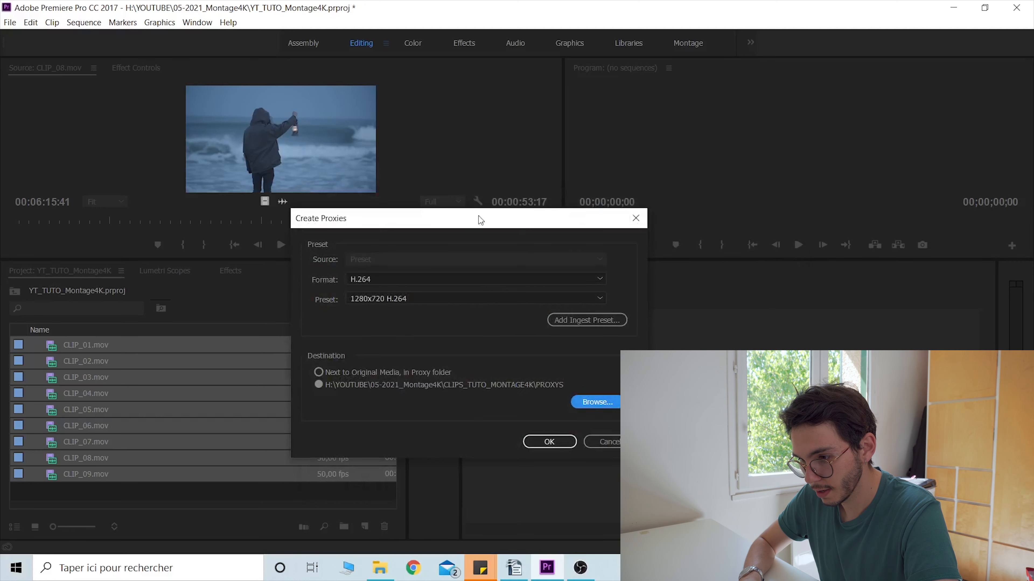
{"action": "left_click", "coordinate": [558, 442]}
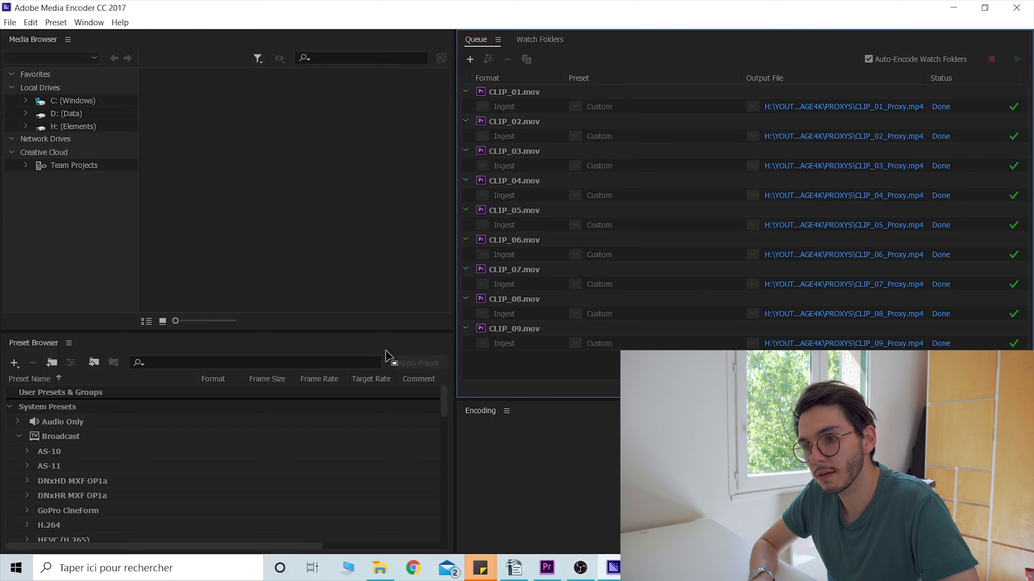
Step: Check the generated proxy files in the PROXYS folder inside CLIPS_TUTO_MONTAGE4K in File Explorer
{"action": "left_click", "coordinate": [378, 570]}
{"action": "left_click", "coordinate": [696, 120]}
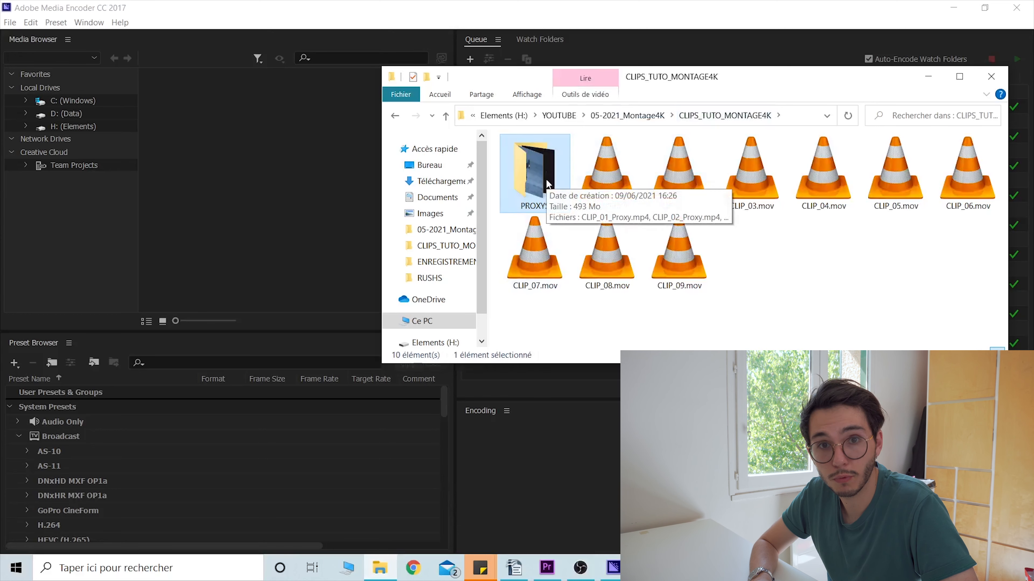
{"action": "double_click", "coordinate": [550, 185]}
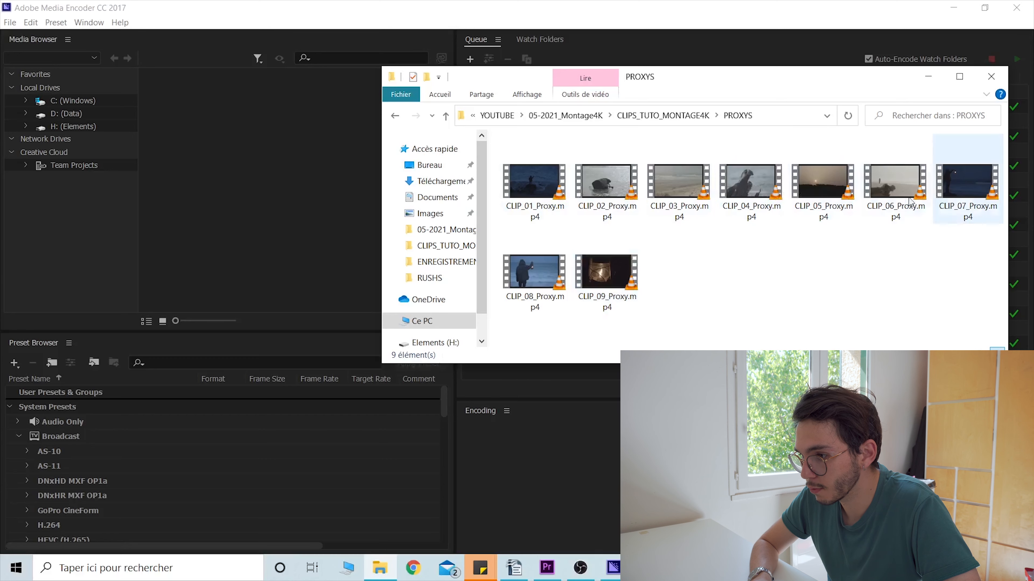
{"action": "left_click", "coordinate": [928, 77]}
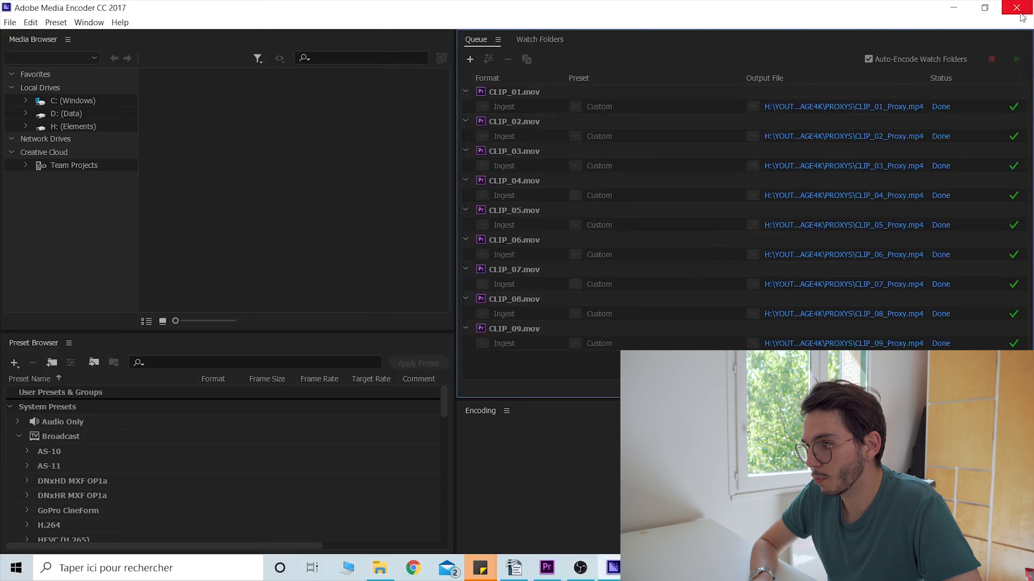
Step: Switch back to Premiere Pro and move the TUTO sequence's playhead over CLIP_01.mov to 00:00:03:02
{"action": "left_click", "coordinate": [954, 7]}
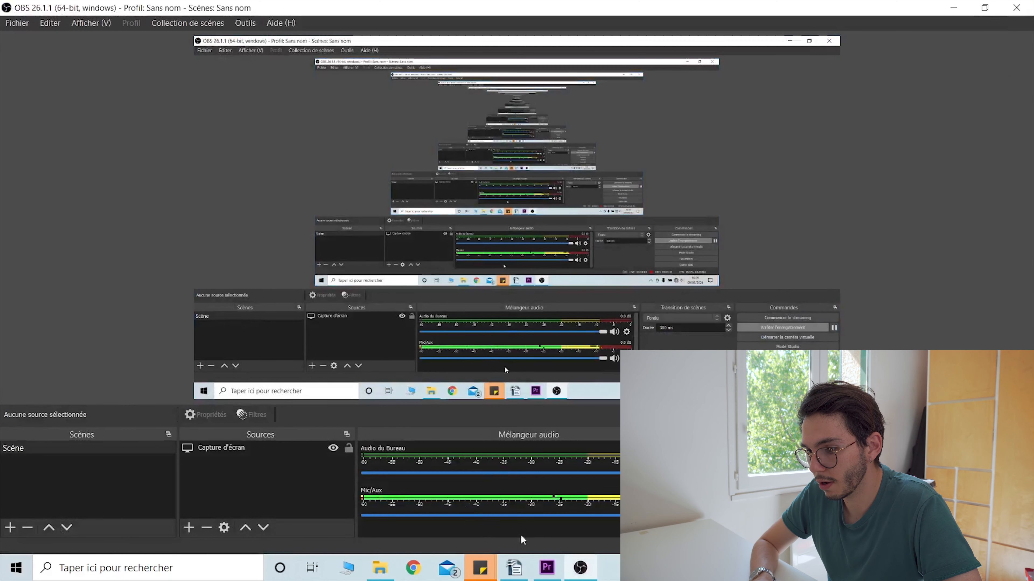
{"action": "left_click", "coordinate": [547, 568]}
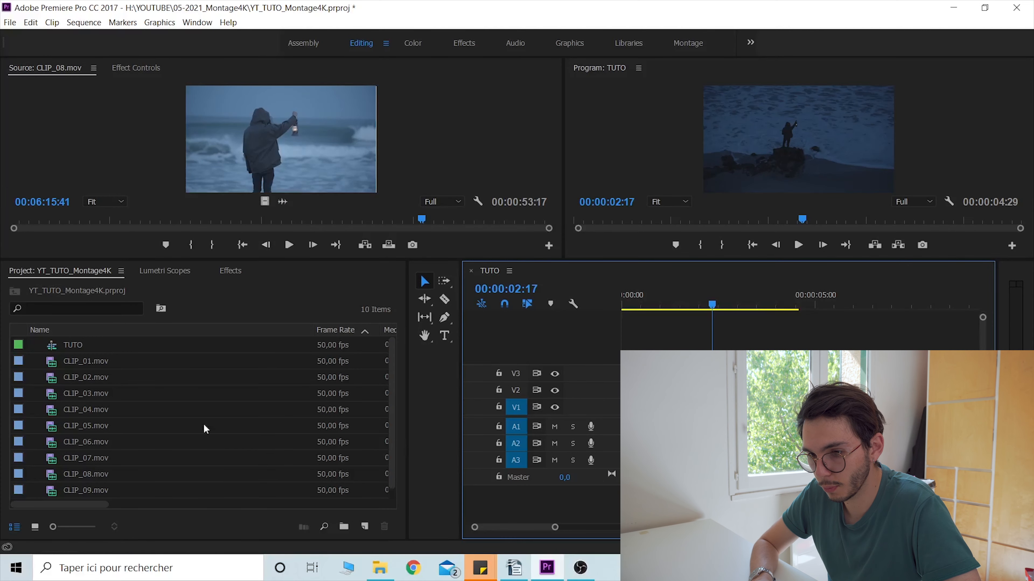
{"action": "left_click_drag", "start_coordinate": [90, 364], "coordinate": [669, 326]}
{"action": "left_click_drag", "start_coordinate": [668, 304], "coordinate": [738, 317]}
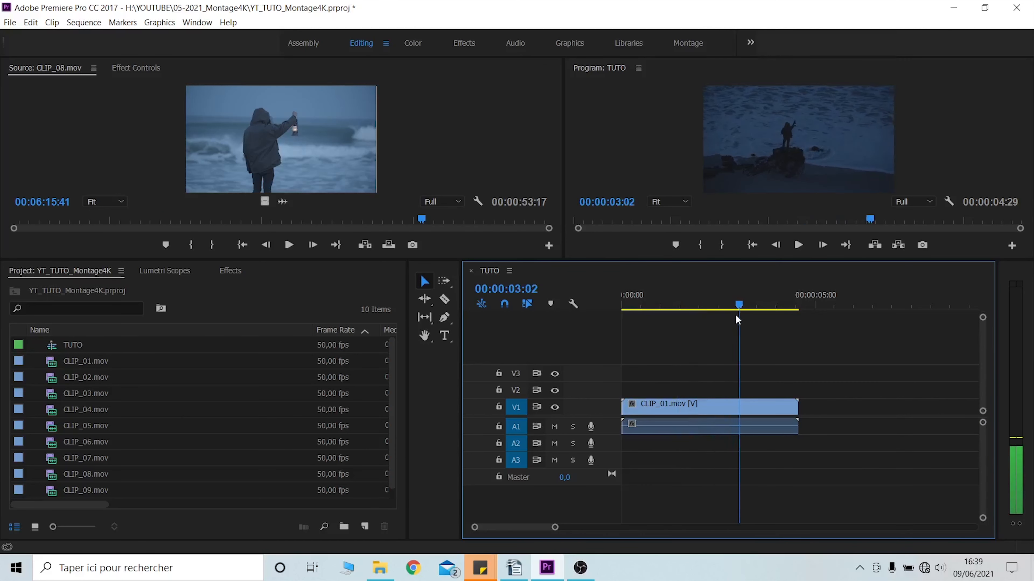
Step: Add CLIP_03.mov and CLIP_05.mov one after the other behind CLIP_01.mov on video track V1 of the TUTO sequence
{"action": "left_click_drag", "start_coordinate": [50, 397], "coordinate": [818, 409]}
{"action": "left_click_drag", "start_coordinate": [543, 526], "coordinate": [763, 528]}
{"action": "left_click", "coordinate": [81, 432]}
{"action": "mouse_move", "coordinate": [82, 431]}
{"action": "left_mouse_down"}
{"action": "mouse_move", "coordinate": [887, 409]}
{"action": "mouse_move", "coordinate": [663, 409]}
{"action": "mouse_move", "coordinate": [881, 410]}
{"action": "mouse_move", "coordinate": [688, 407]}
{"action": "left_mouse_up"}
{"action": "key", "text": "="}
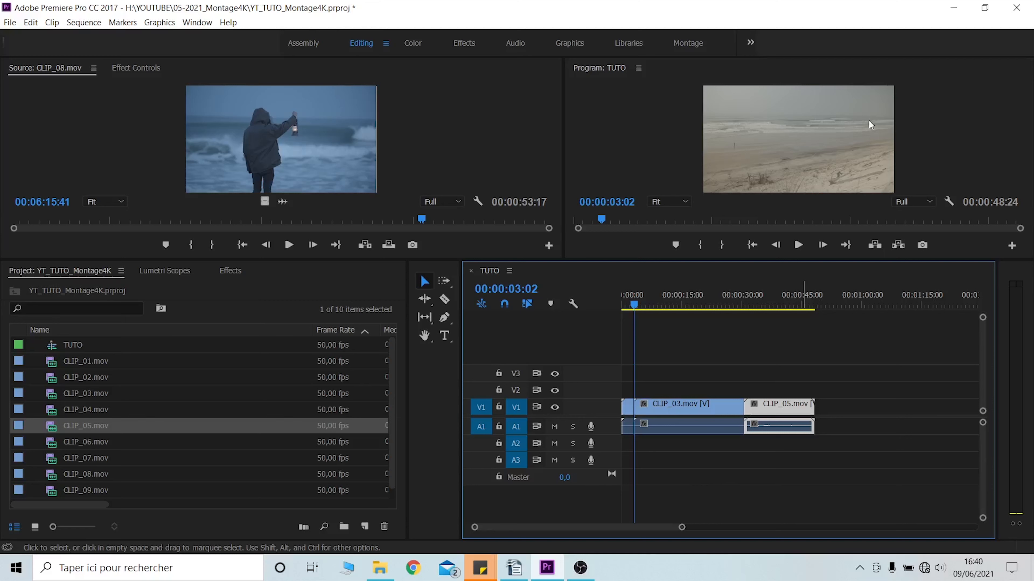
{"action": "left_click", "coordinate": [628, 115]}
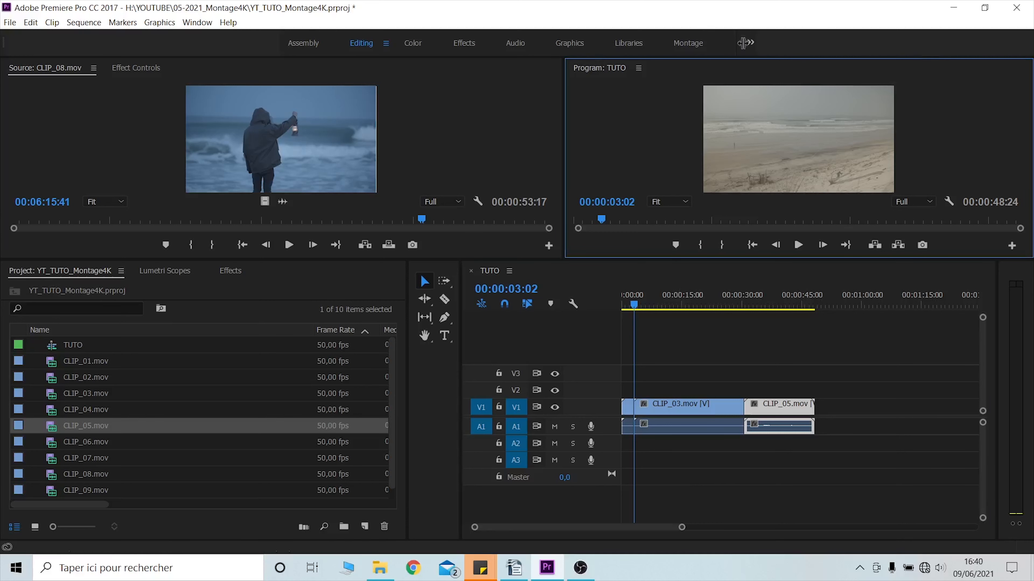